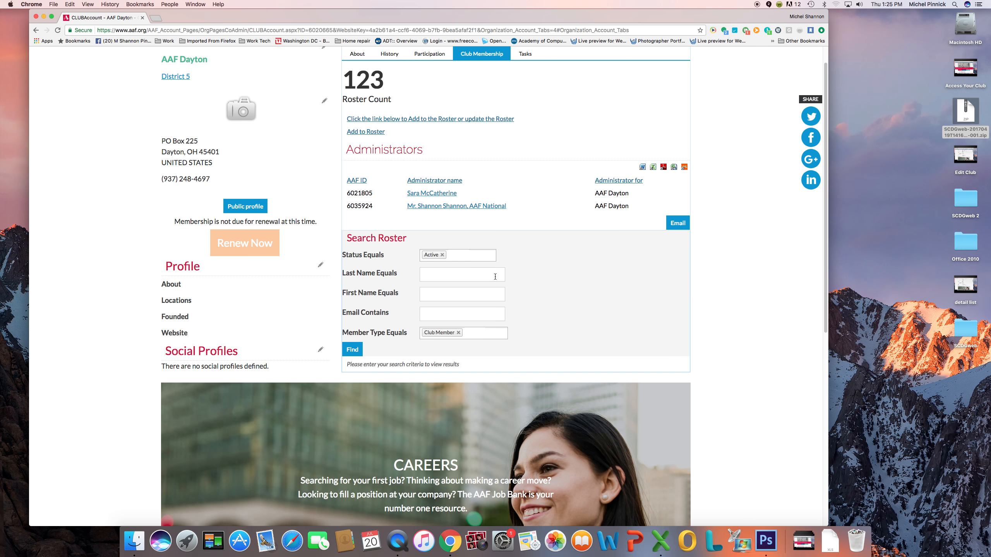
# Run the Active / Club Member roster search, listing 123 members over 7 pages
pyautogui.click(352, 349)
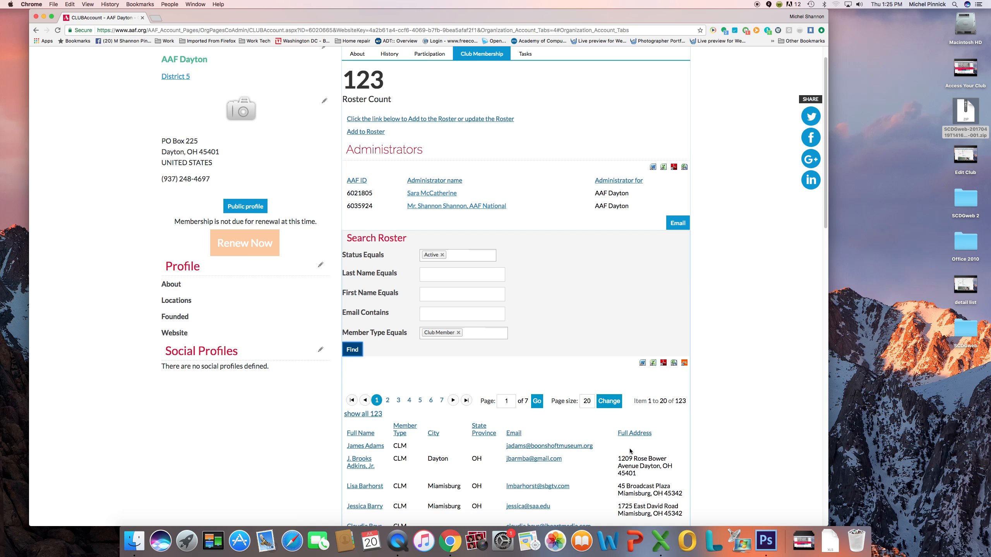
# Scroll through the 123-member roster results and back to the top
pyautogui.scroll(-5, 816, 258)
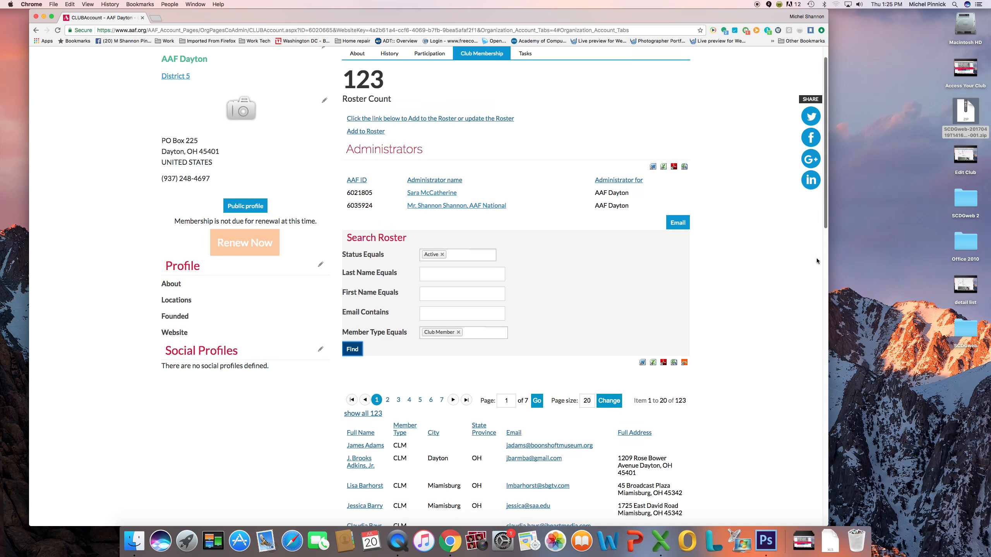
pyautogui.scroll(-3, 796, 328)
pyautogui.scroll(10, 794, 339)
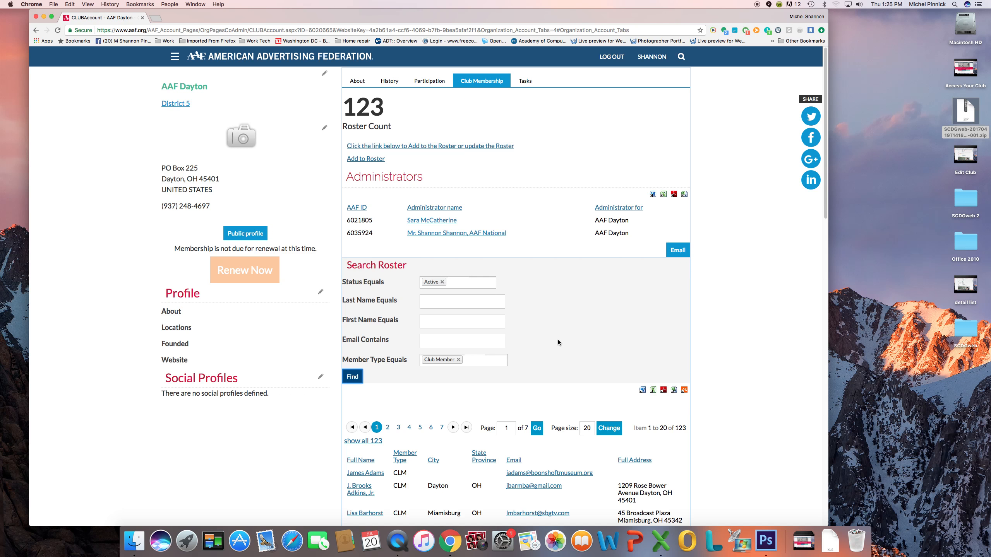
# Open the Add to Roster contact search dialog
pyautogui.click(365, 160)
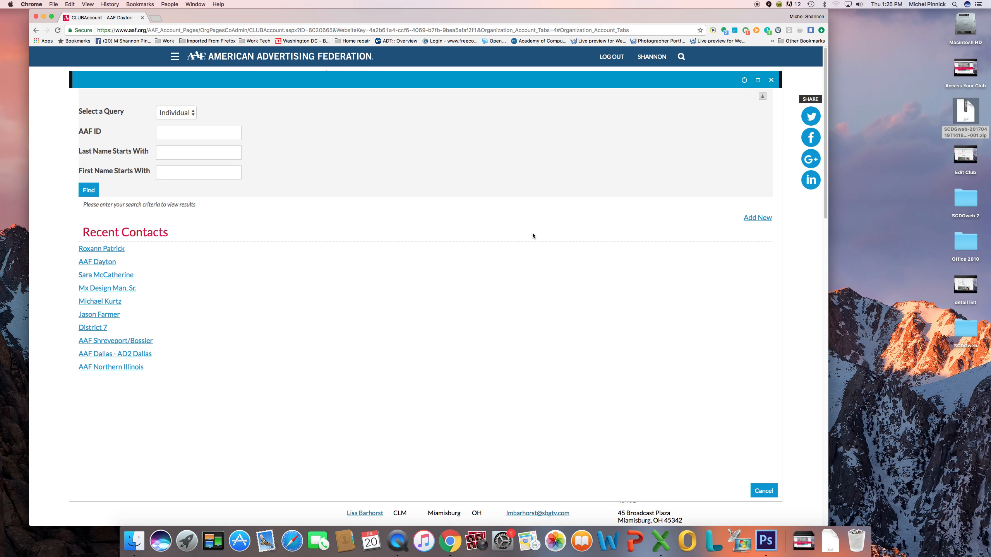
pyautogui.click(771, 80)
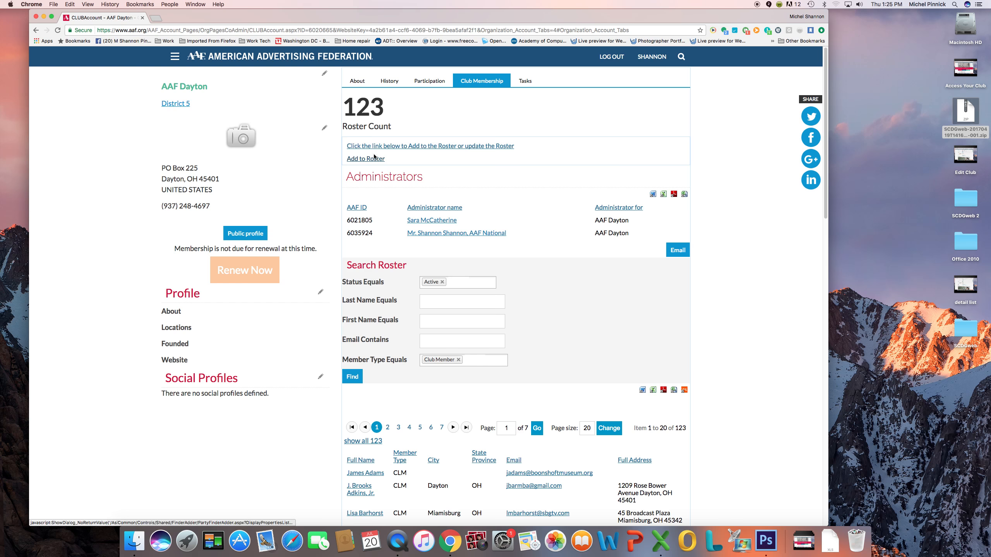
pyautogui.click(363, 159)
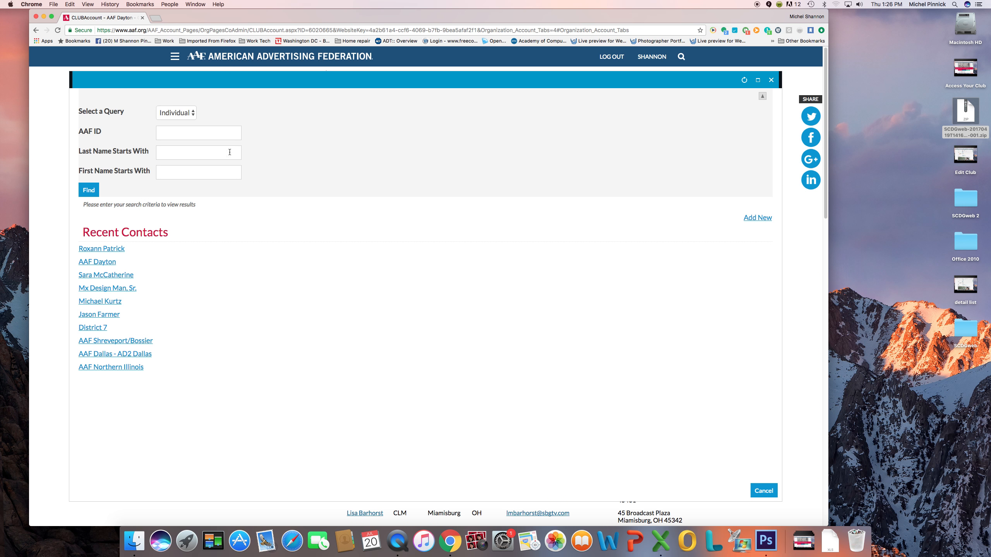
# Search for the new member with first and last names swapped, get no records, and start a new contact
pyautogui.click(194, 156)
pyautogui.press('Tab')
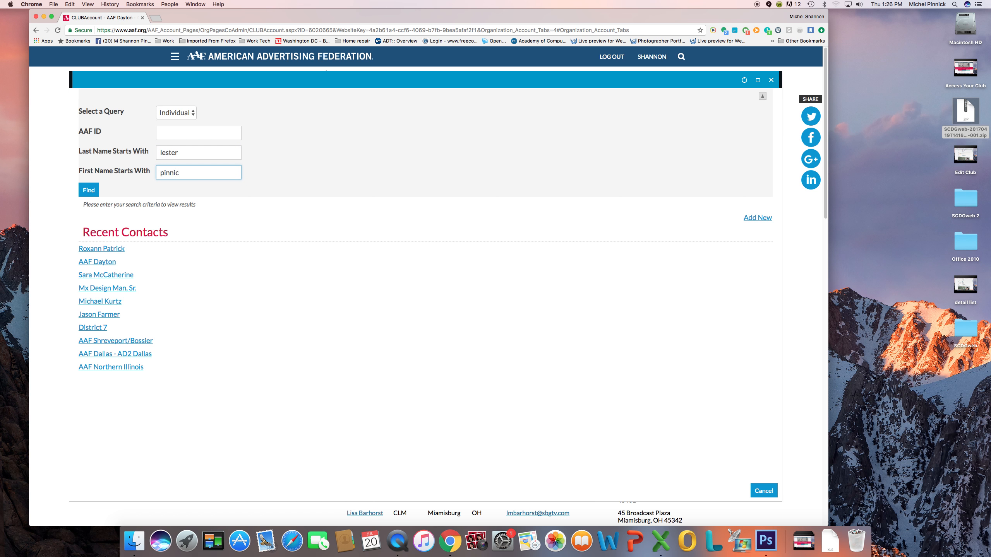
pyautogui.press('Return')
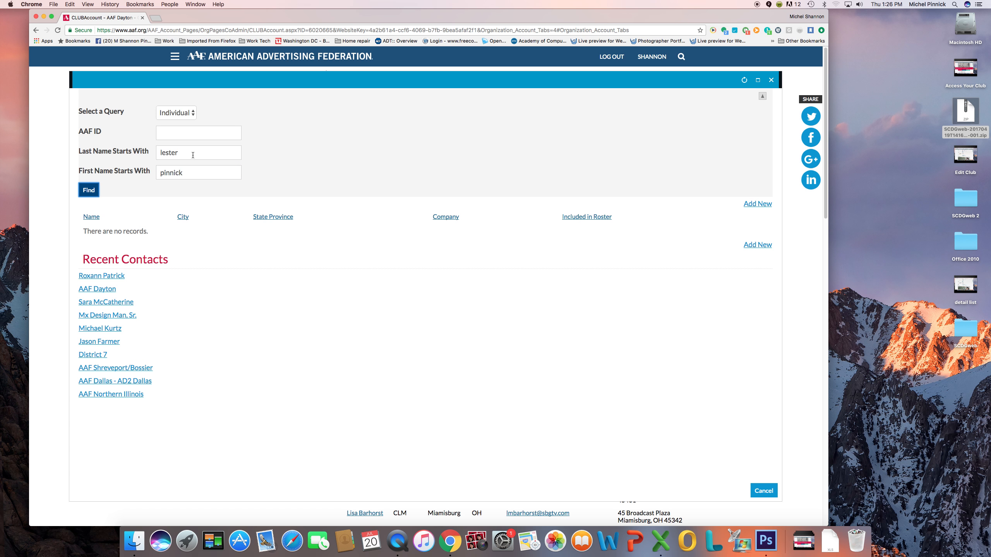
pyautogui.click(757, 204)
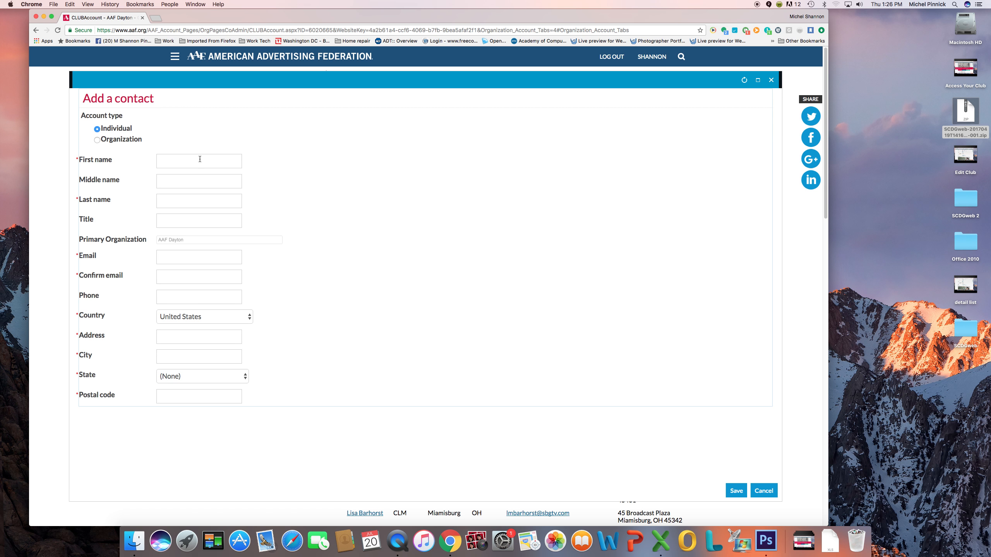
# Enter the member's first and last name in the Add a contact form, then close it unsaved
pyautogui.click(170, 161)
pyautogui.press('Tab')
pyautogui.press('Tab')
pyautogui.press('Tab')
pyautogui.press('Tab')
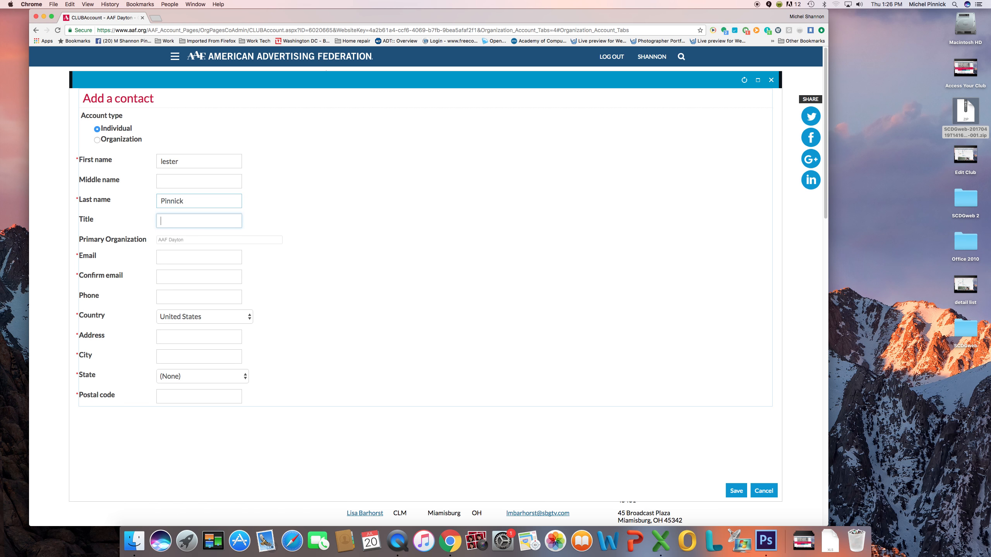
pyautogui.press('Tab')
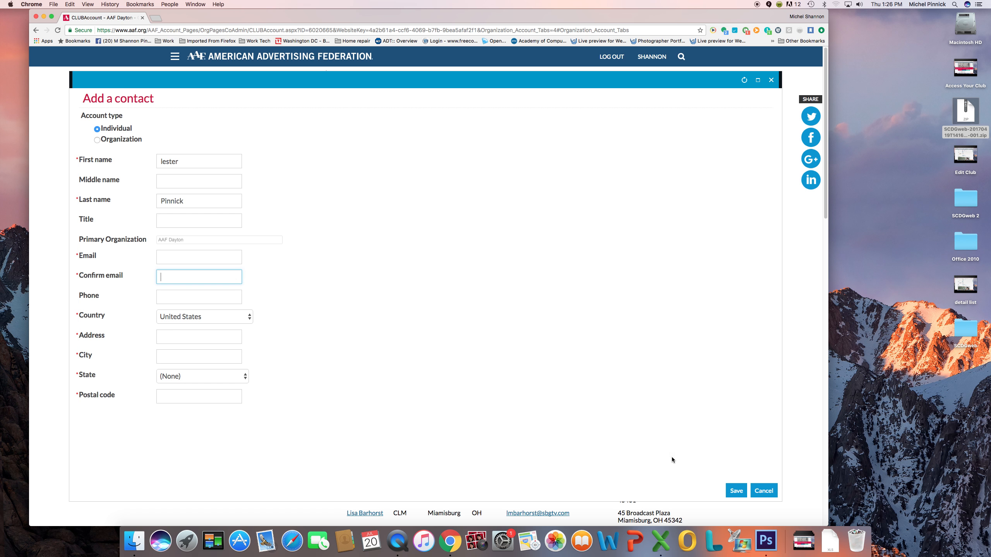
pyautogui.click(770, 80)
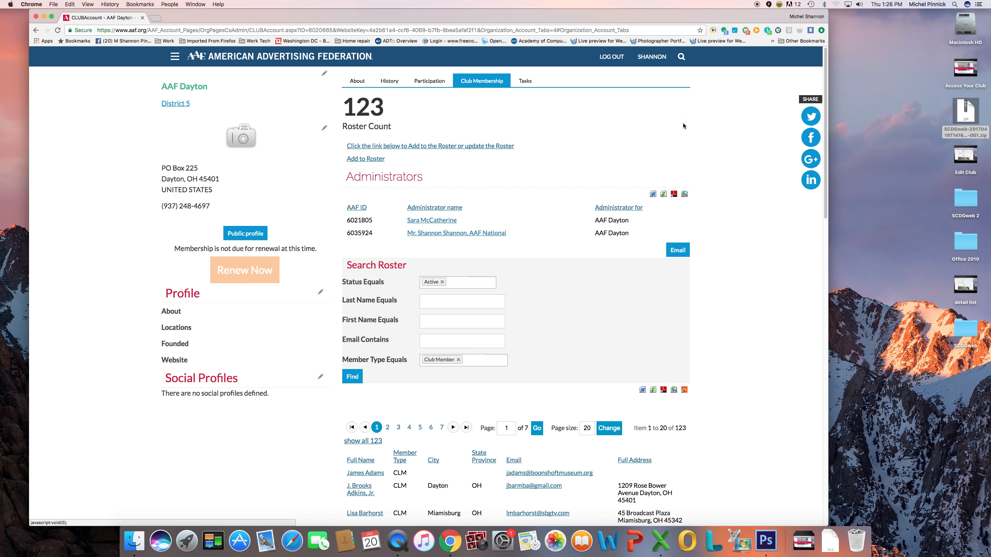
# Search contacts by the member's last and first name and open the matching AAF Orange County record
pyautogui.click(364, 159)
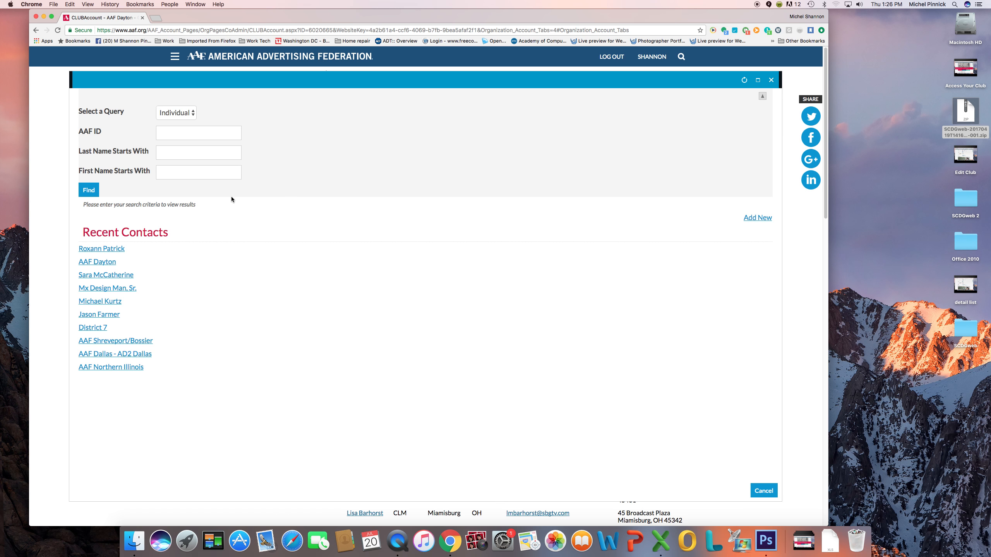
pyautogui.click(175, 151)
pyautogui.press('Tab')
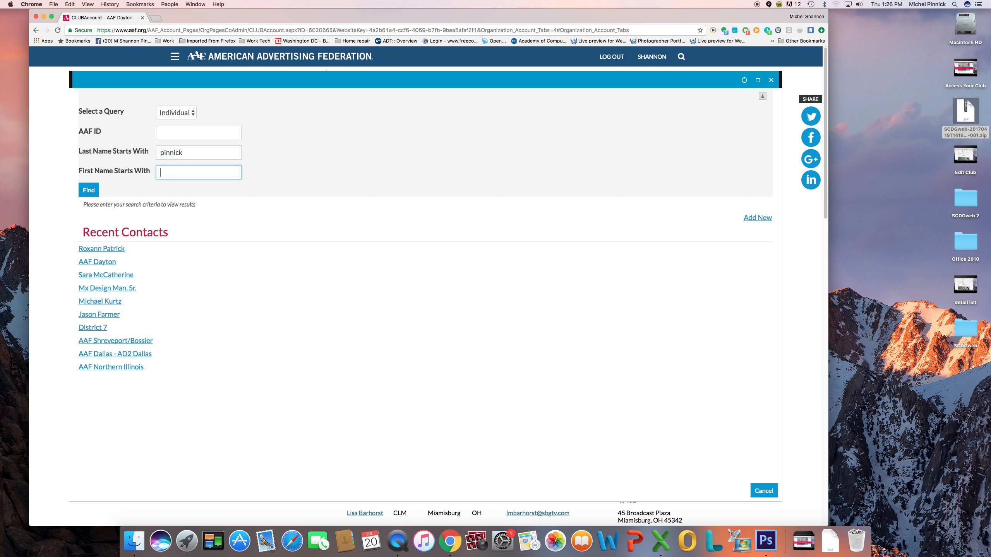
pyautogui.click(87, 190)
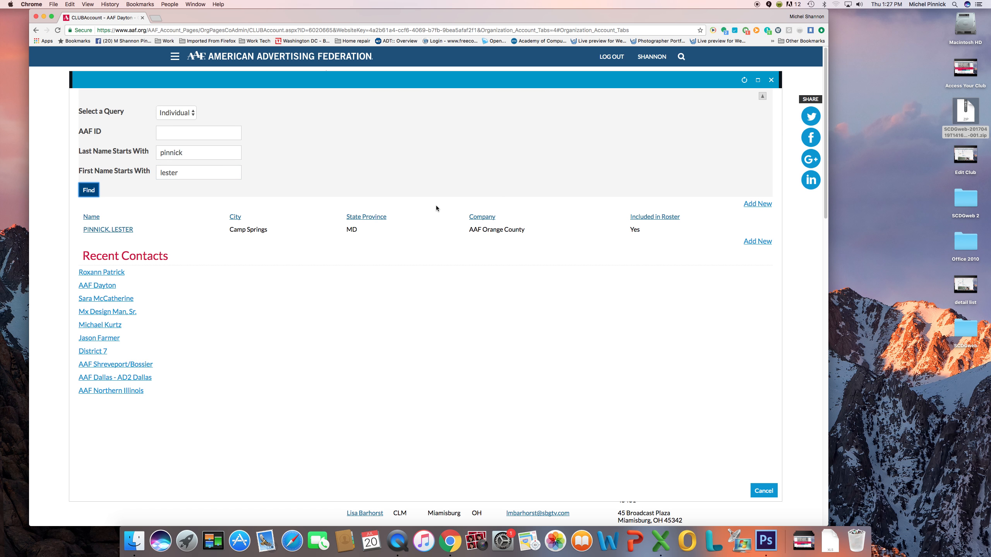
pyautogui.click(113, 230)
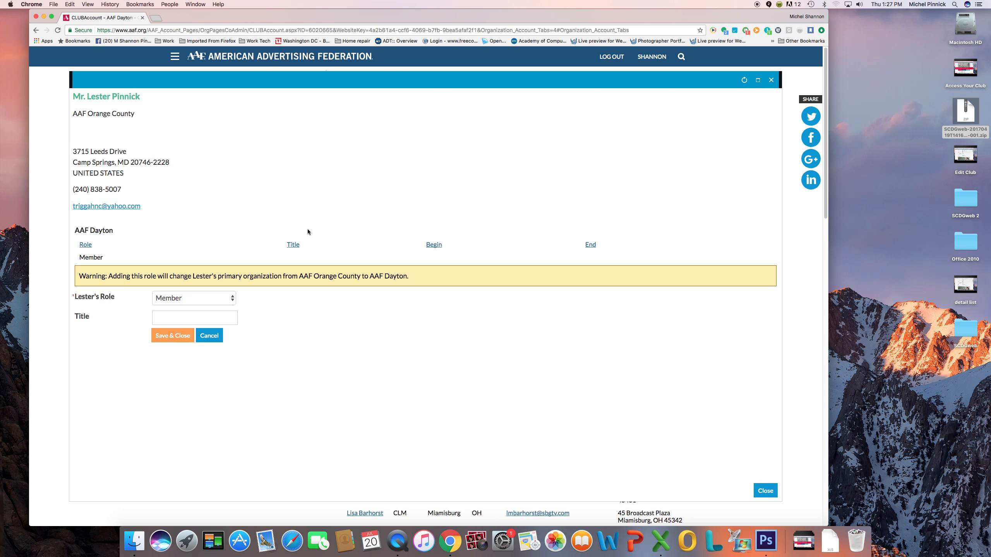
# Assign the contact the Member role for AAF Dayton and save, raising the roster to 124
pyautogui.click(188, 300)
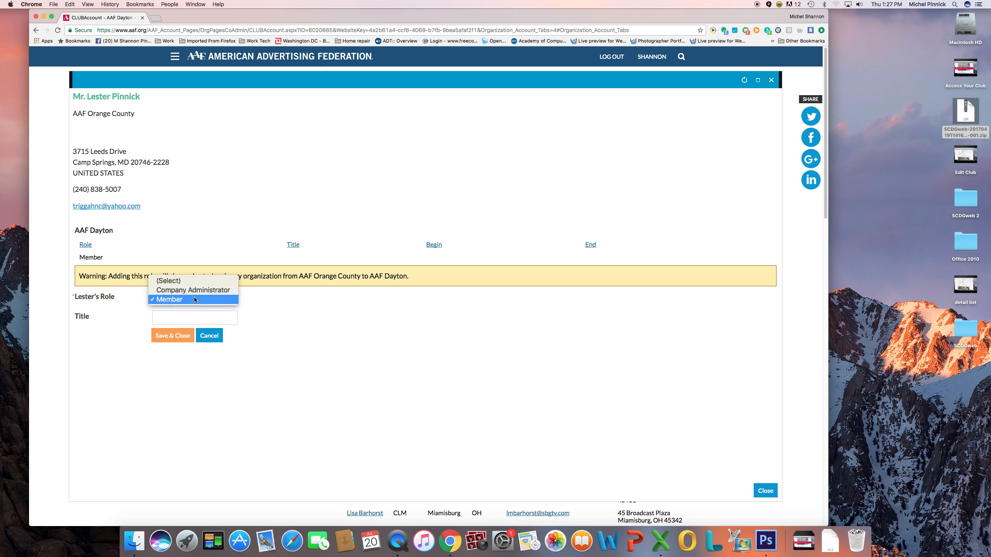
pyautogui.click(196, 299)
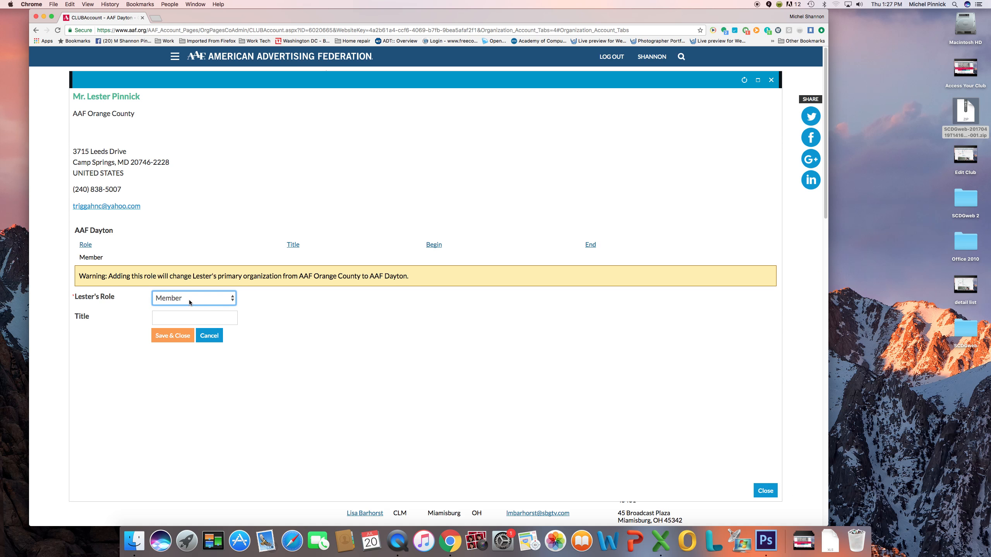
pyautogui.click(167, 337)
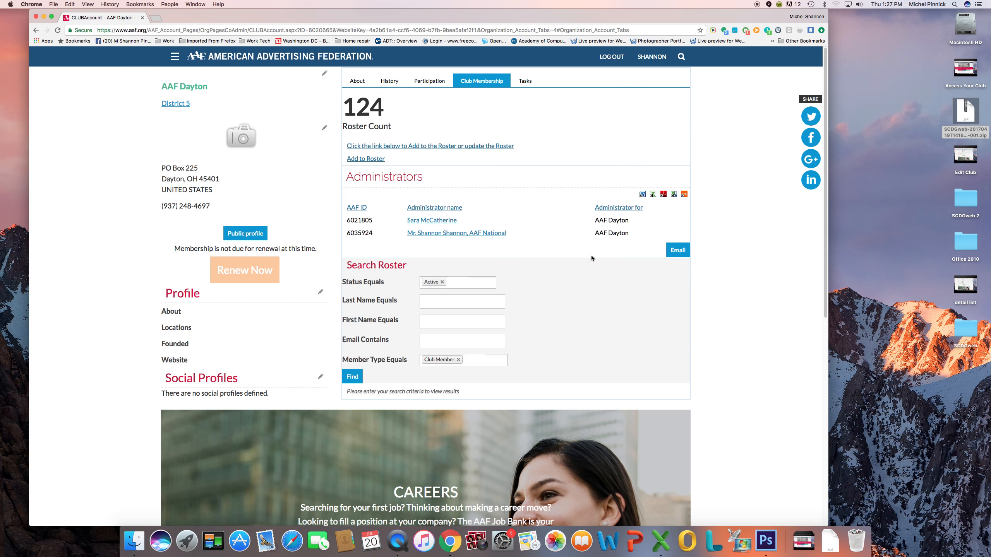
pyautogui.click(470, 300)
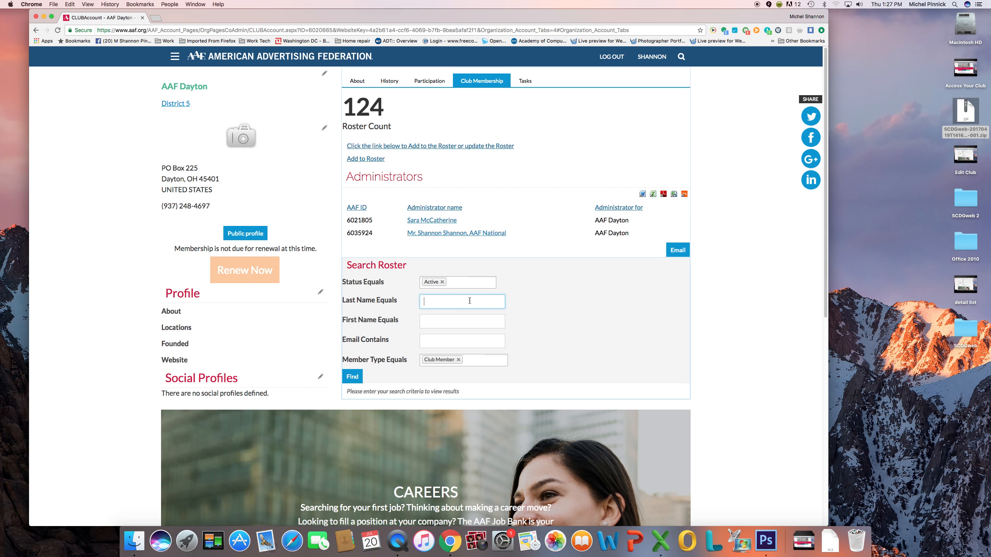
pyautogui.write('pinnick')
pyautogui.press('Return')
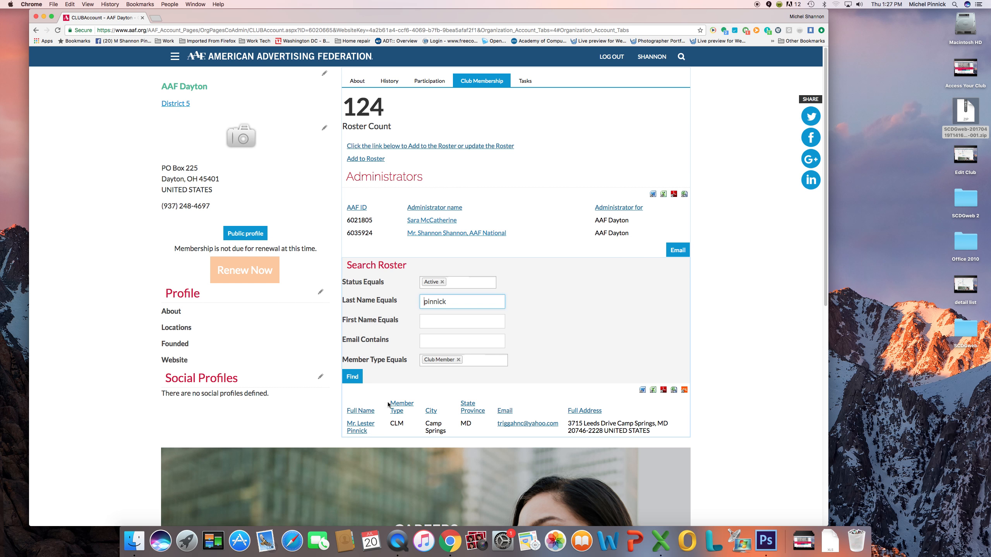
pyautogui.click(360, 430)
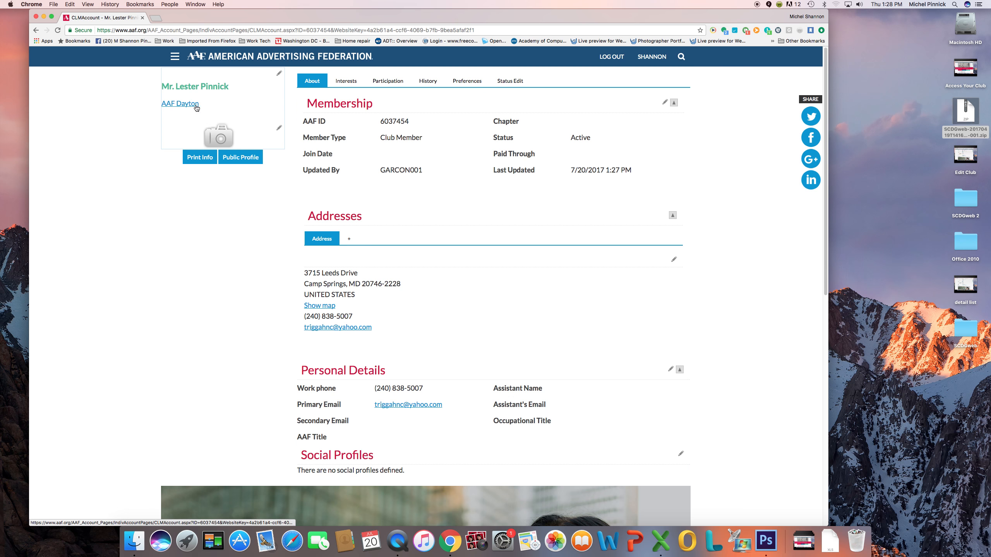
pyautogui.click(180, 104)
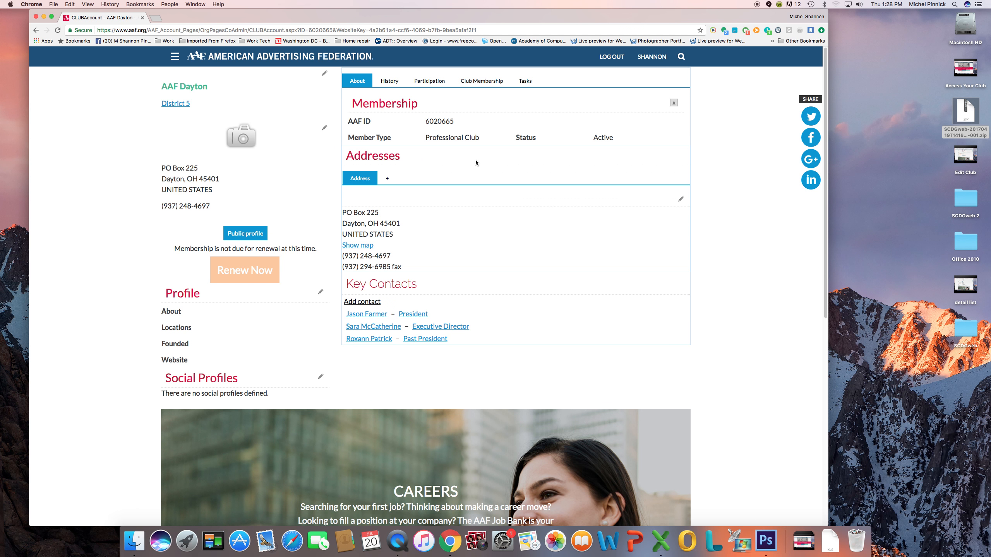
pyautogui.click(481, 81)
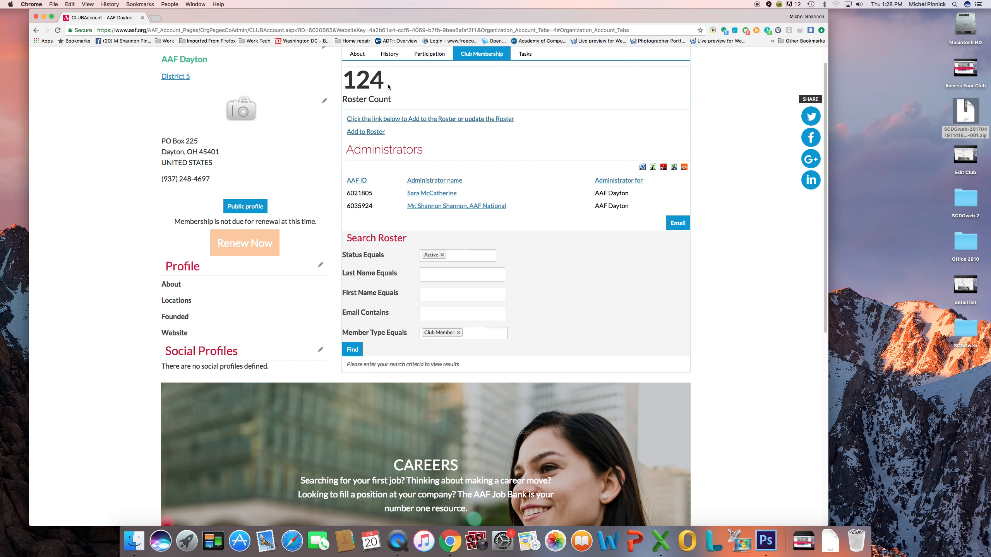
# Look up a member by AAF ID in the add-to-roster search, get no records, and select the ID
pyautogui.click(363, 132)
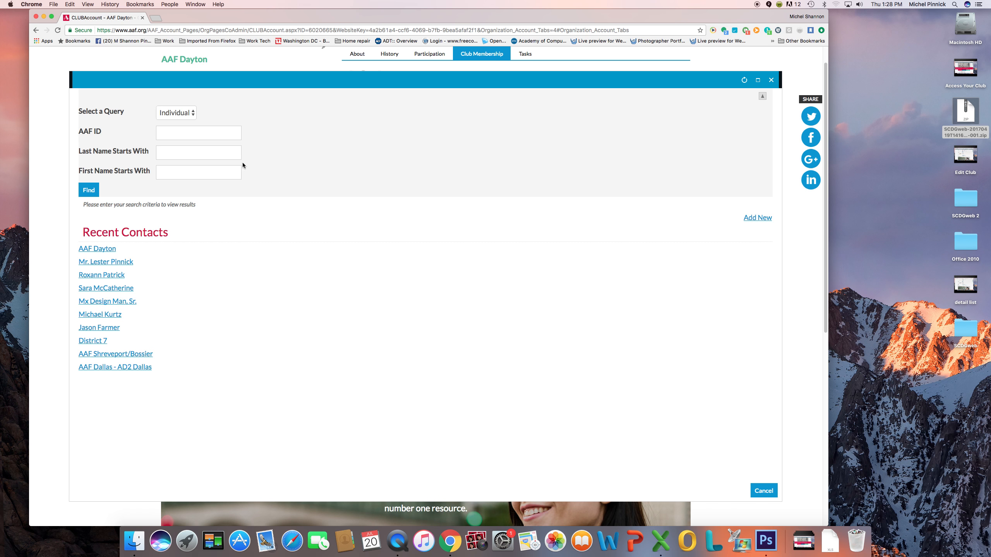
pyautogui.click(186, 151)
pyautogui.write('602')
pyautogui.press('BackSpace')
pyautogui.press('BackSpace')
pyautogui.click(199, 127)
pyautogui.write('6020726')
pyautogui.press('Return')
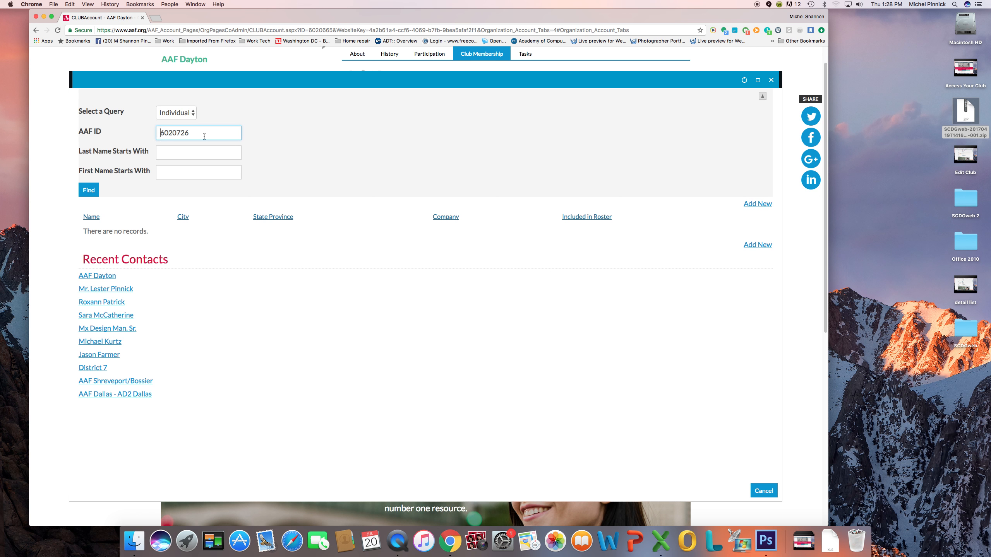
pyautogui.moveTo(204, 136); pyautogui.dragTo(160, 124)
# Search contacts by a common last name, returning 200 matches over 20 pages
pyautogui.press('Tab')
pyautogui.write('smith')
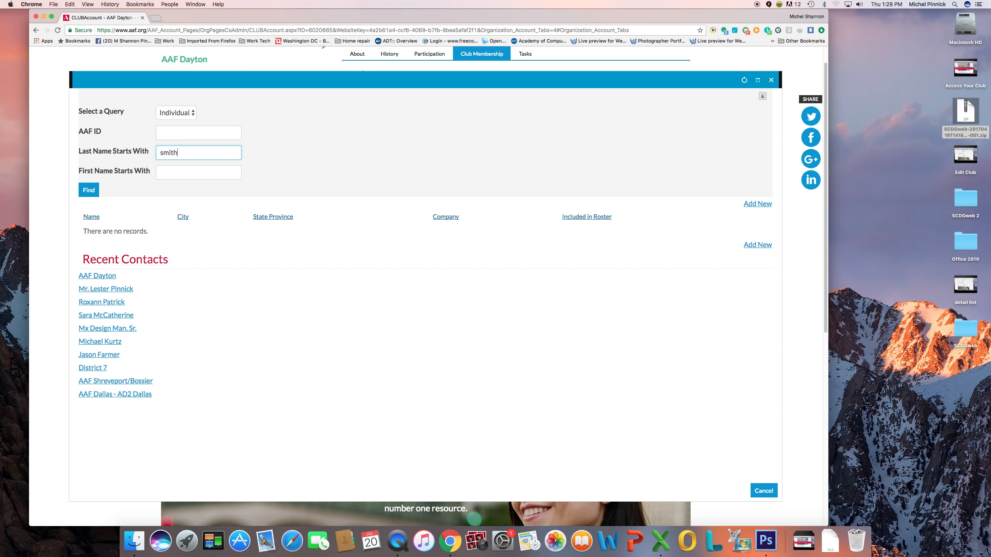
pyautogui.press('Return')
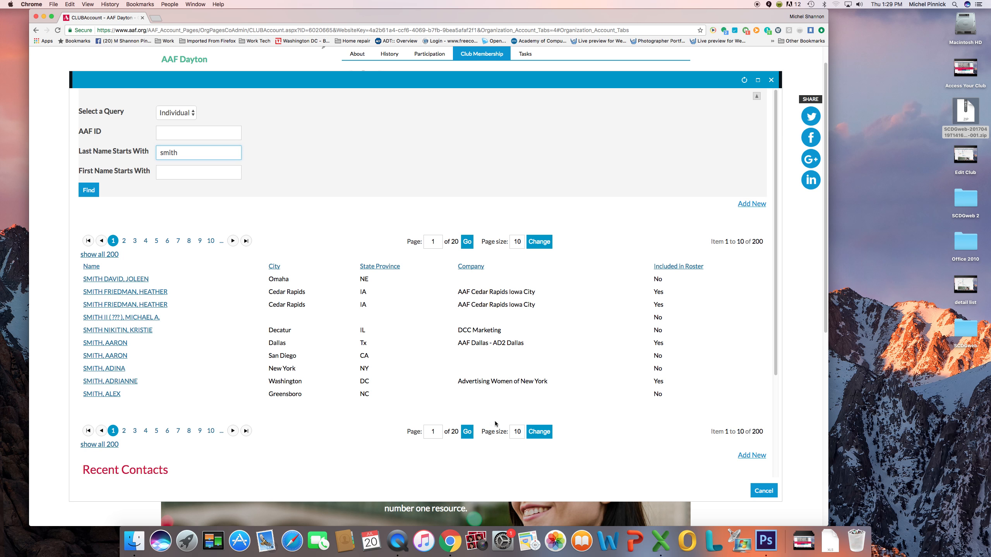
pyautogui.click(771, 80)
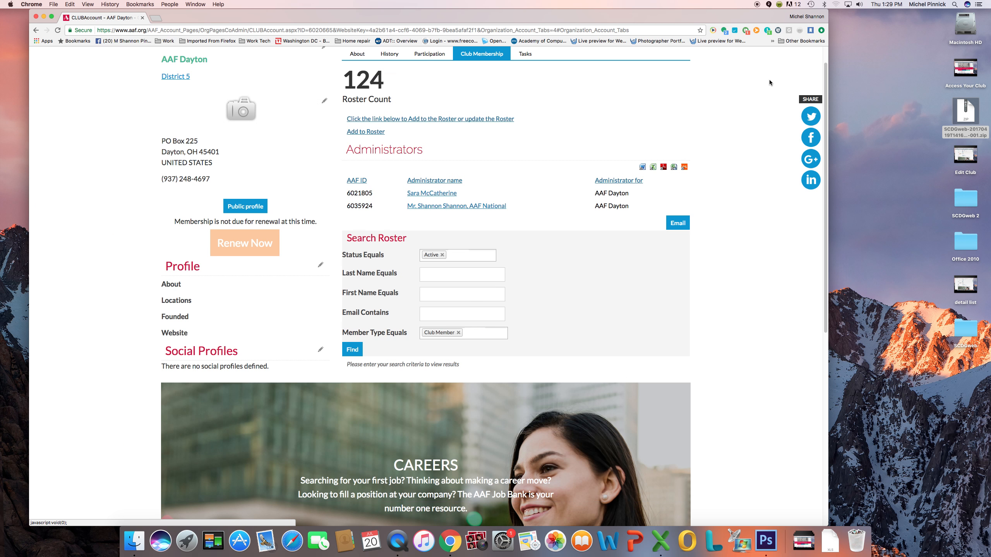